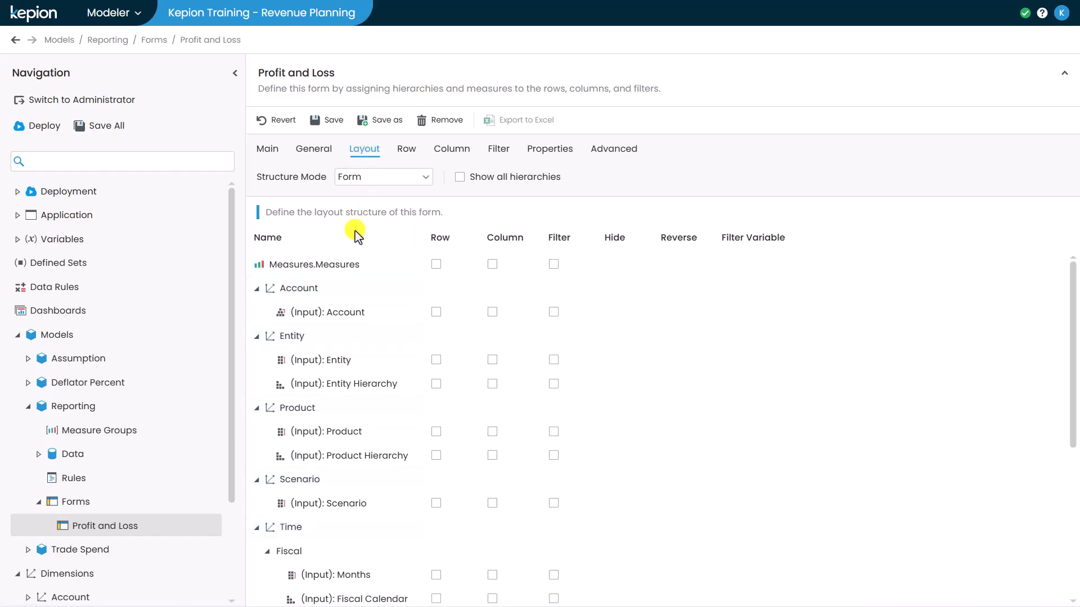
Place Account on rows and Months on columns, with Entity Hierarchy, Product Hierarchy, Scenario and FiscalYear as filters
scroll(348, 304, "down", 3)
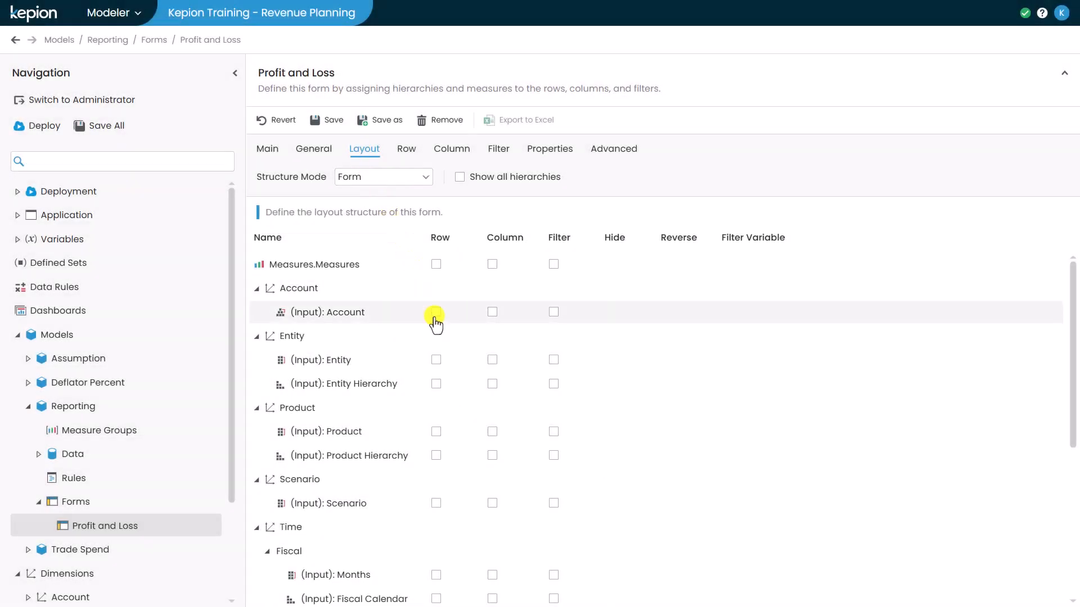
left_click(435, 312)
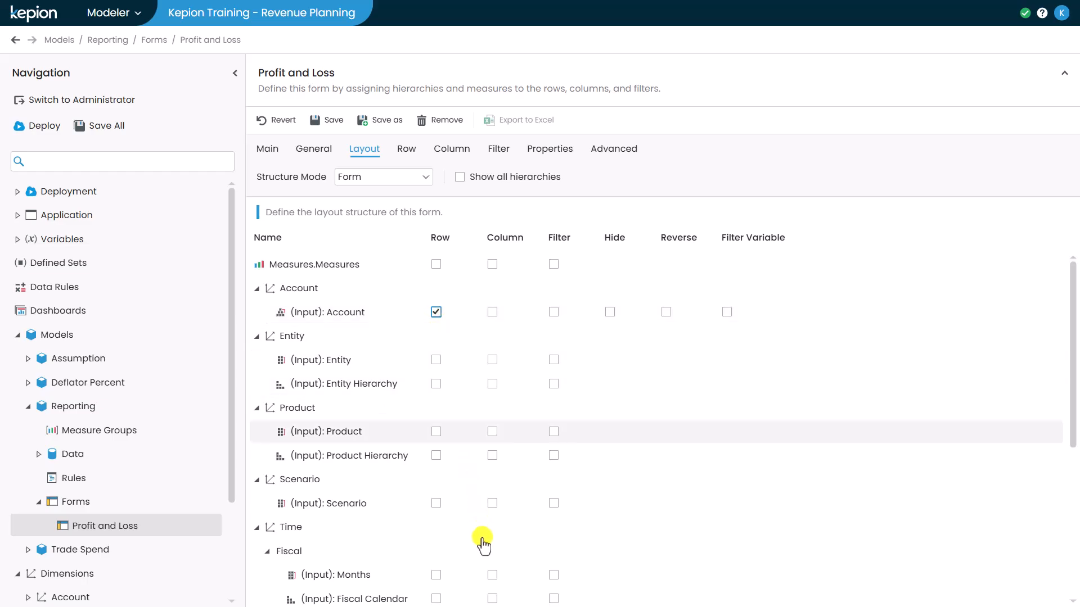
left_click(492, 575)
left_click(554, 384)
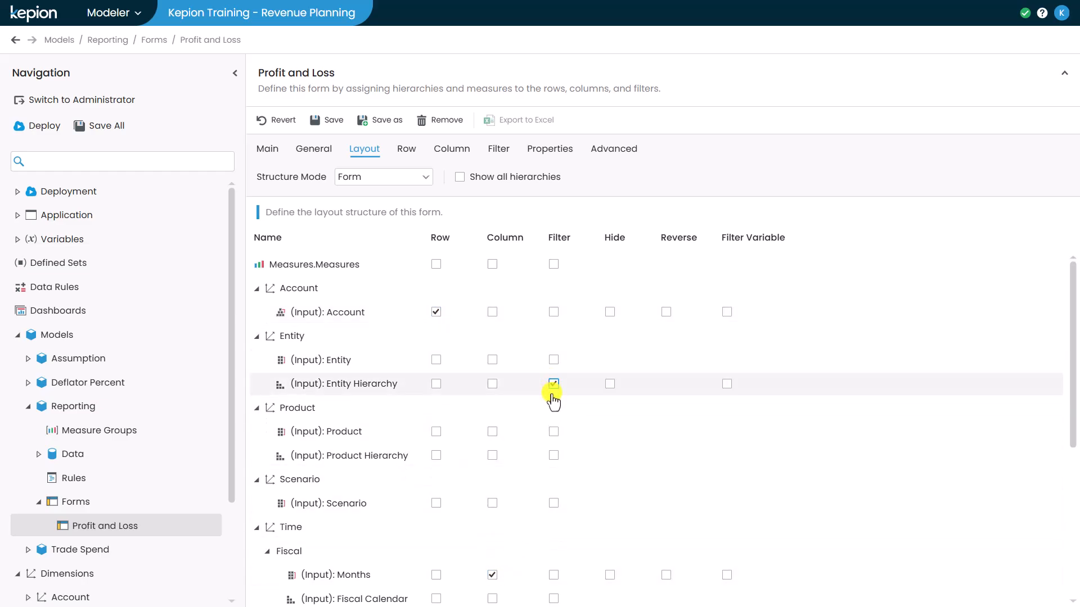
left_click(554, 455)
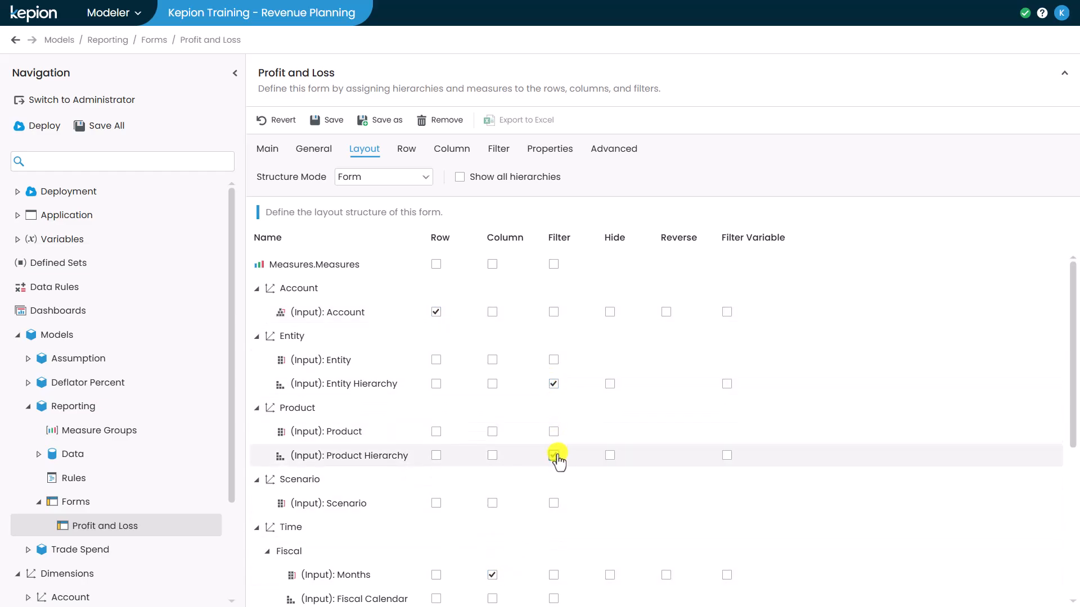
left_click(554, 504)
scroll(553, 501, "down", 4)
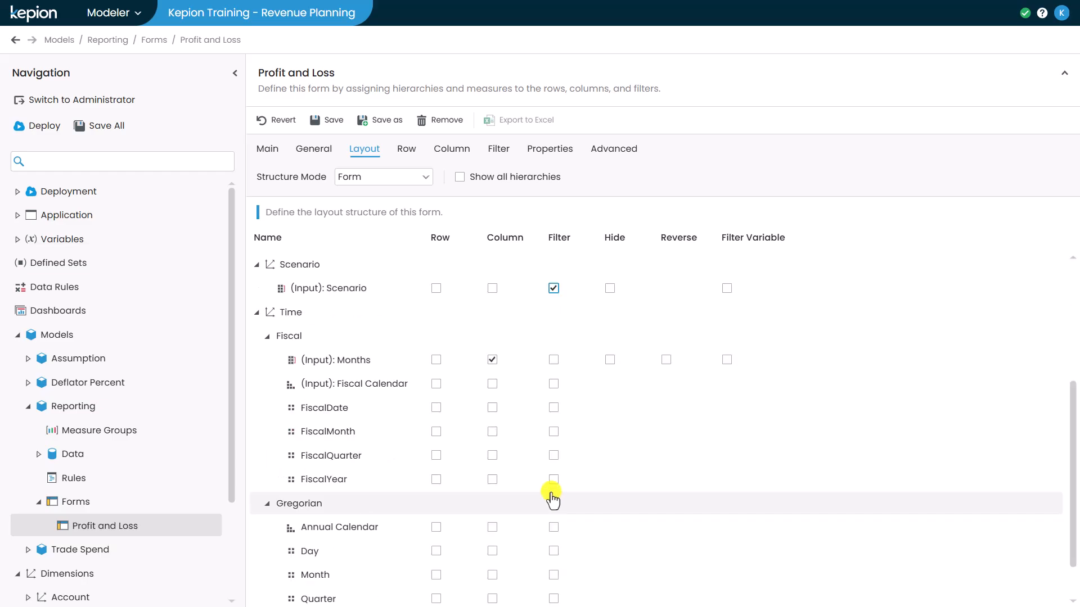
left_click(553, 480)
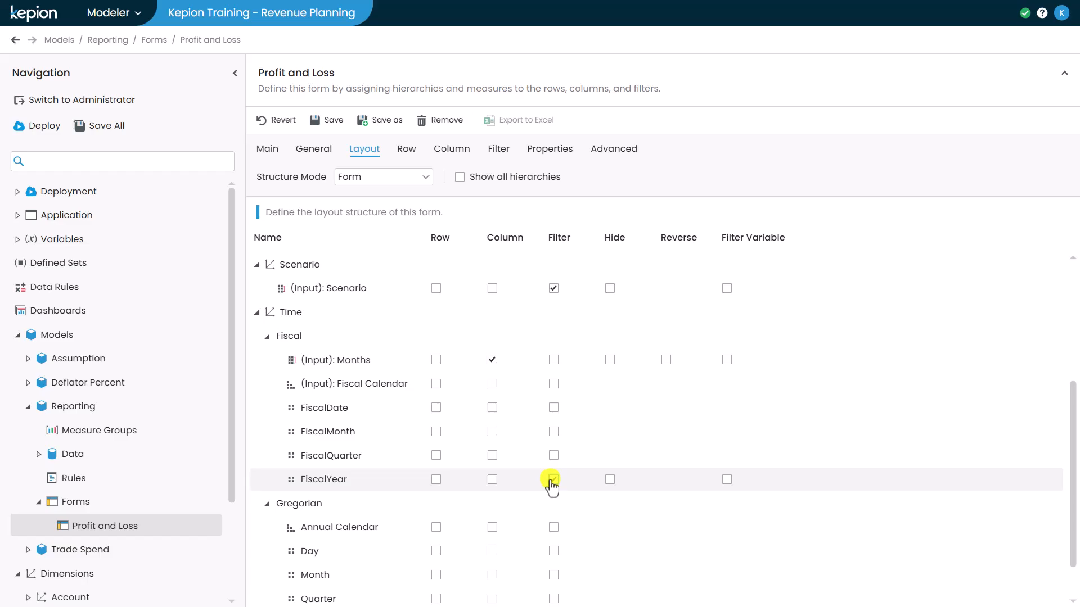
left_click(414, 152)
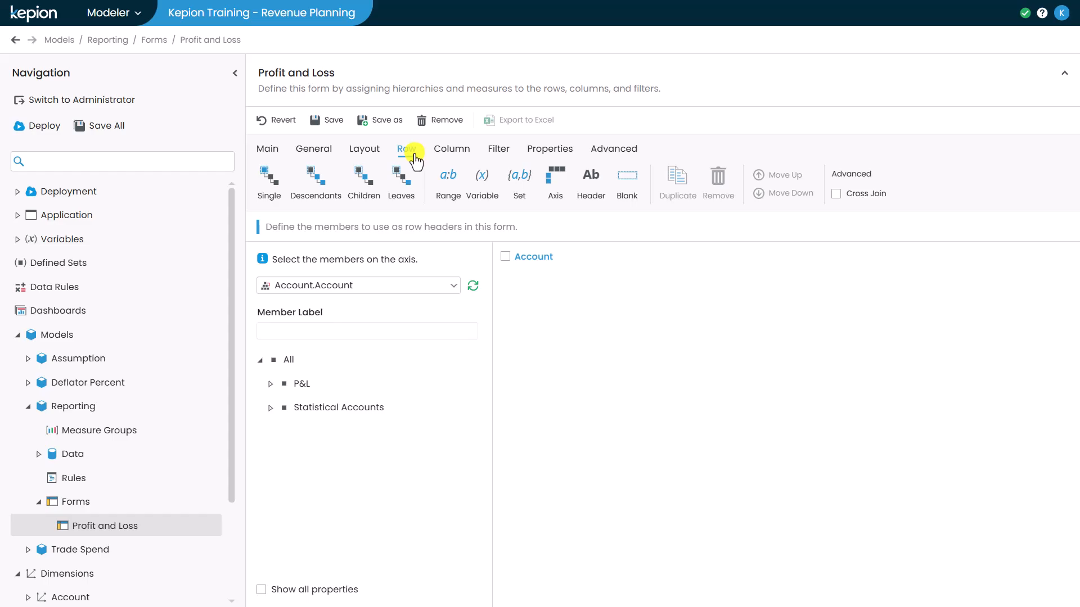
Set the rows to all descendants of P&L
left_click(273, 383)
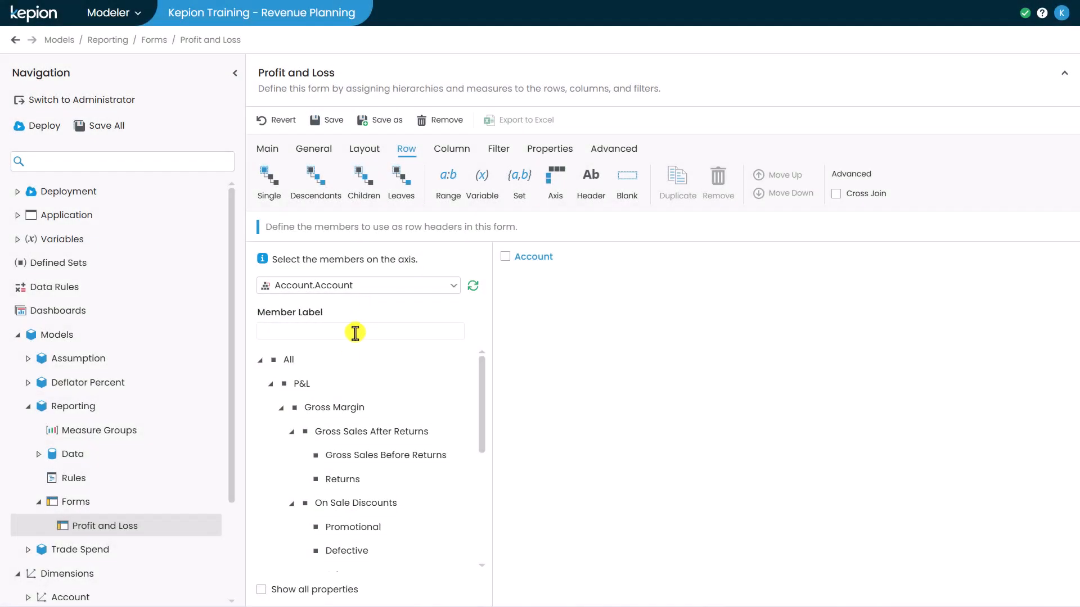
left_click(337, 382)
left_click(326, 204)
Set the columns to the leaves of All months, giving every individual month
left_click(444, 150)
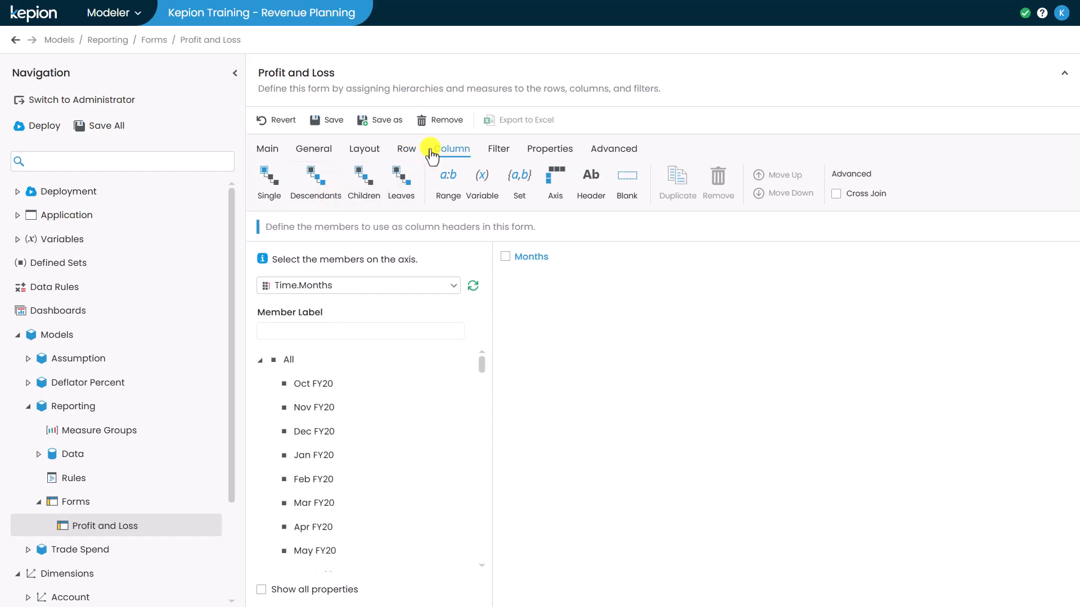
left_click(304, 362)
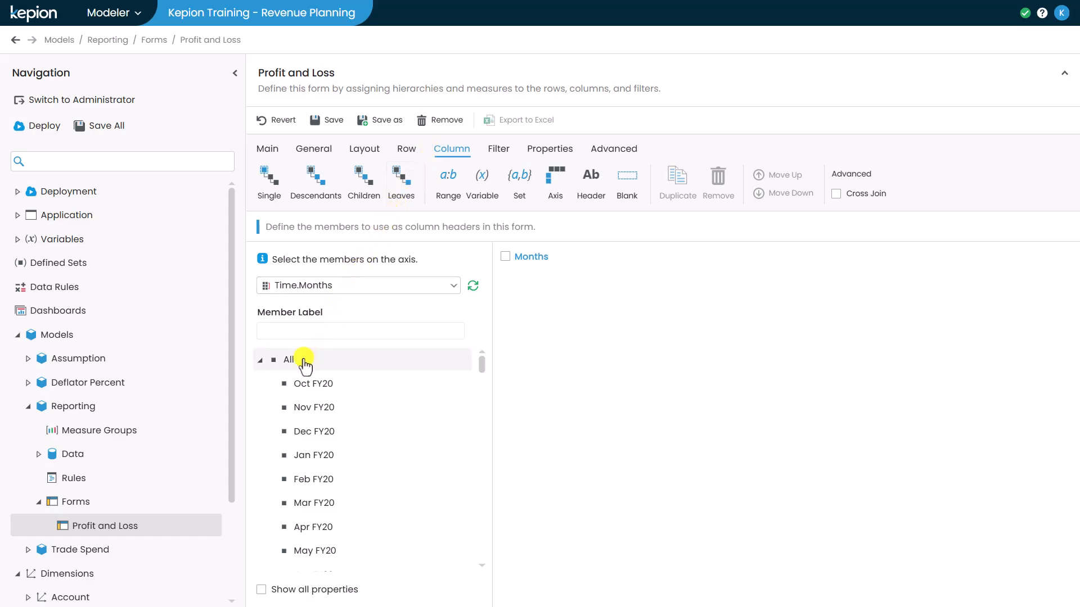
left_click(304, 363)
left_click(393, 191)
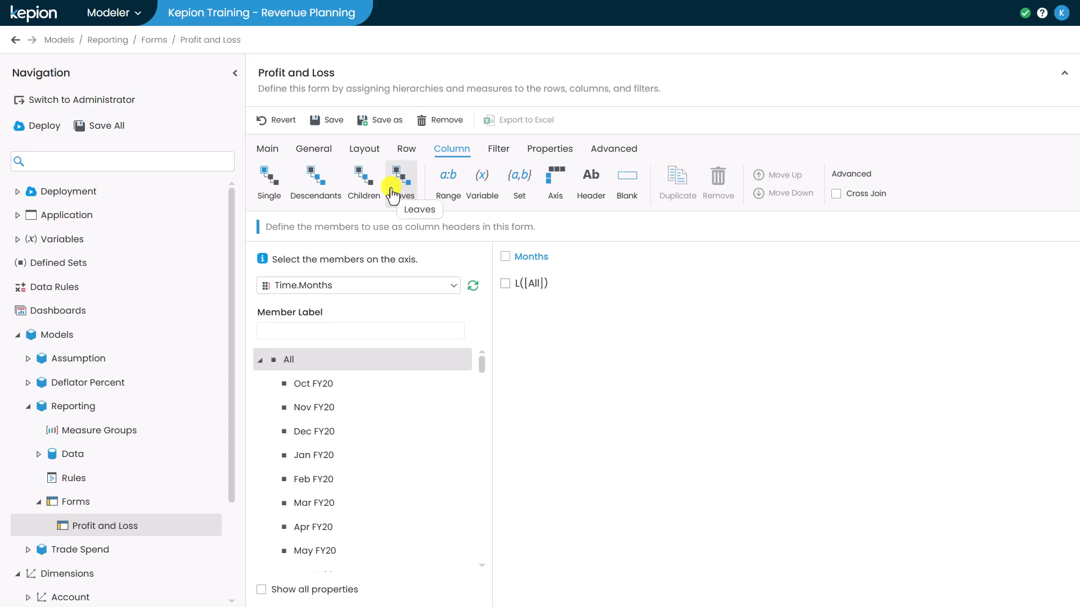
Refresh the Profit and Loss preview and scroll across its month columns
left_click(267, 149)
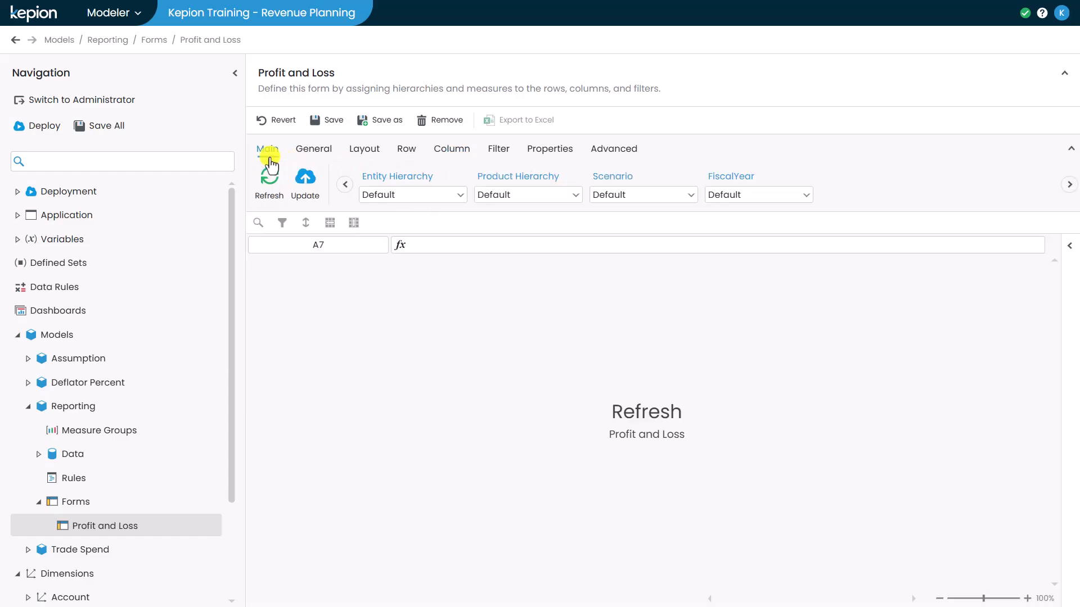
left_click(622, 408)
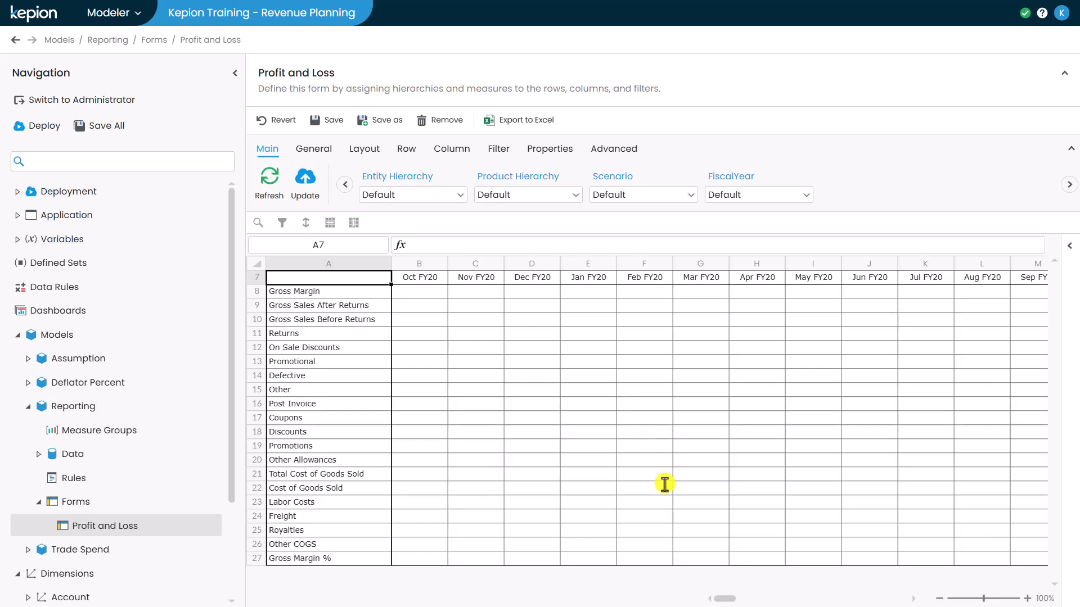
left_click_drag(727, 598, 828, 601)
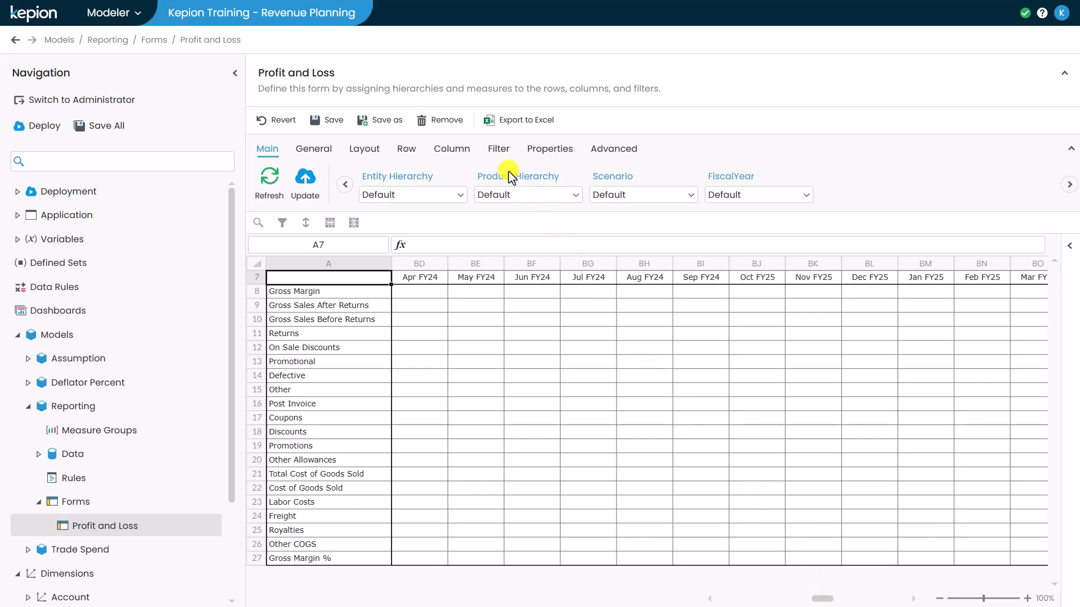
left_click(493, 157)
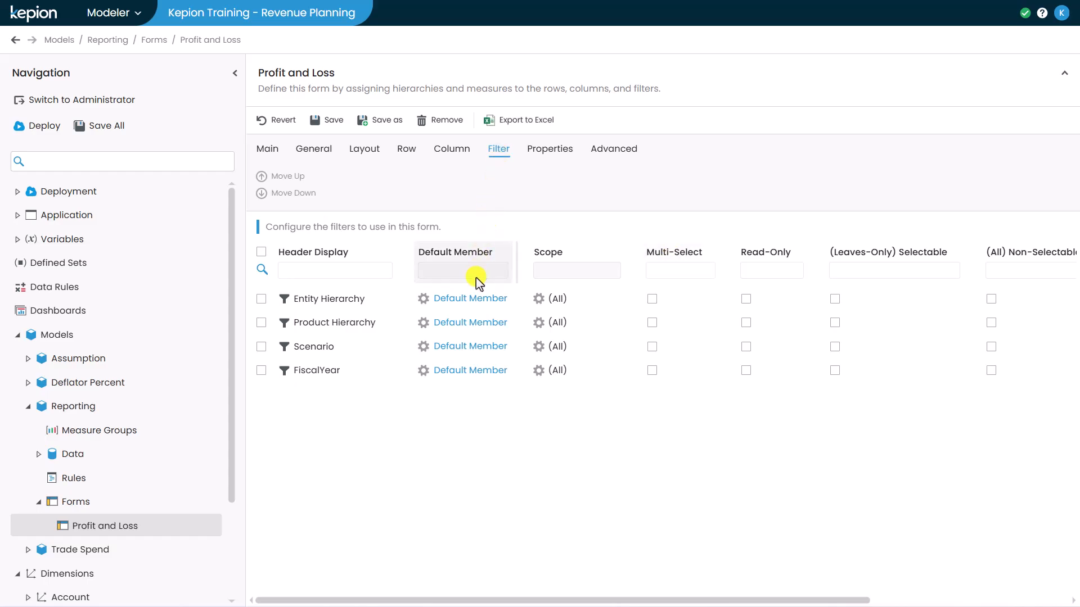
Default the Entity filter to United States and the Product filter to Adair
left_click(471, 298)
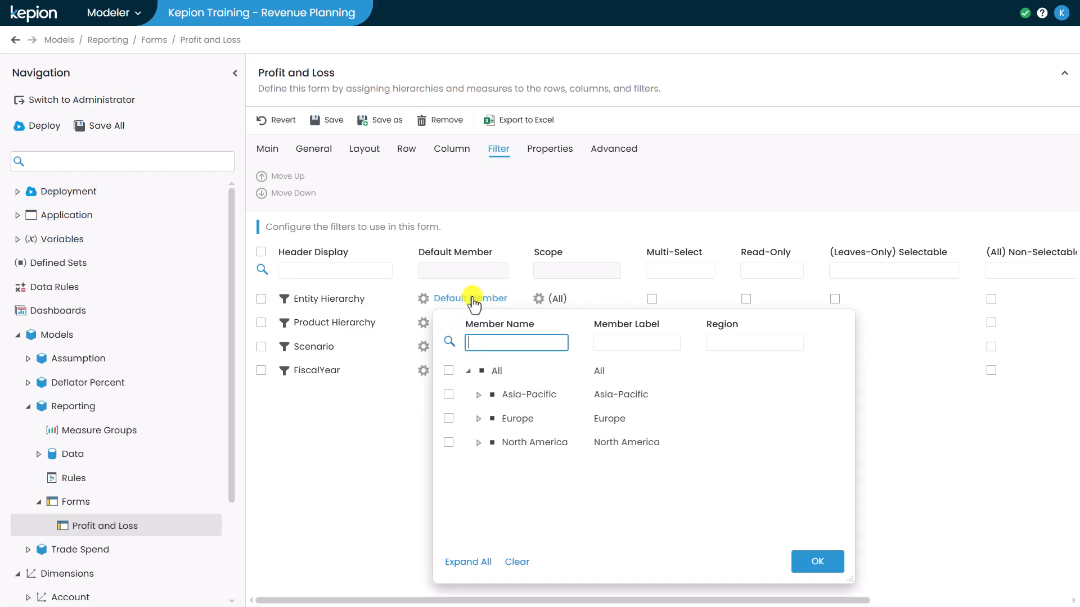
left_click(479, 443)
left_click(511, 473)
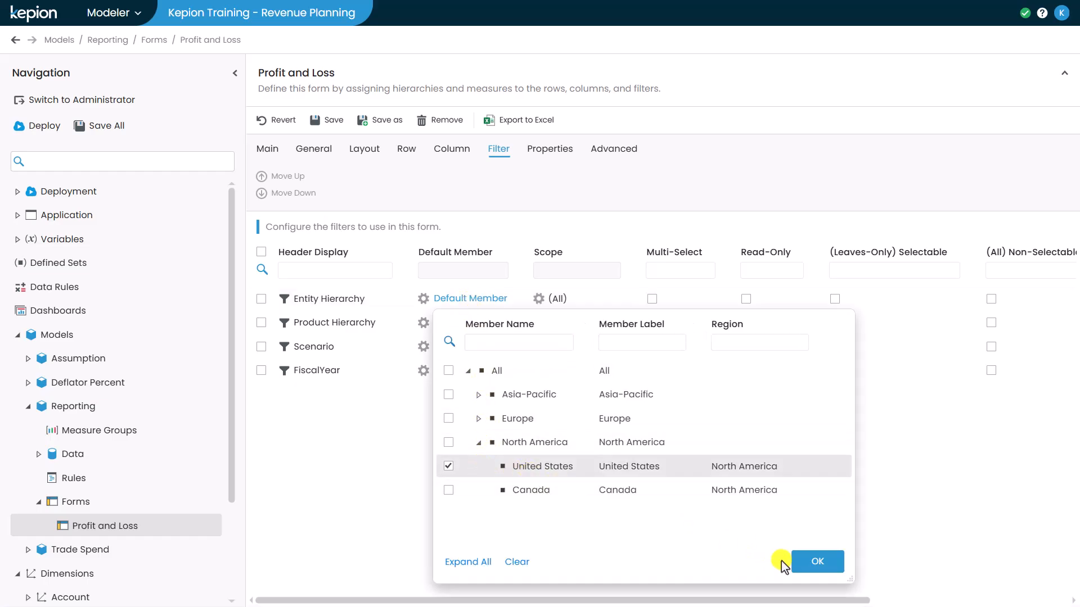
left_click(810, 562)
left_click(471, 324)
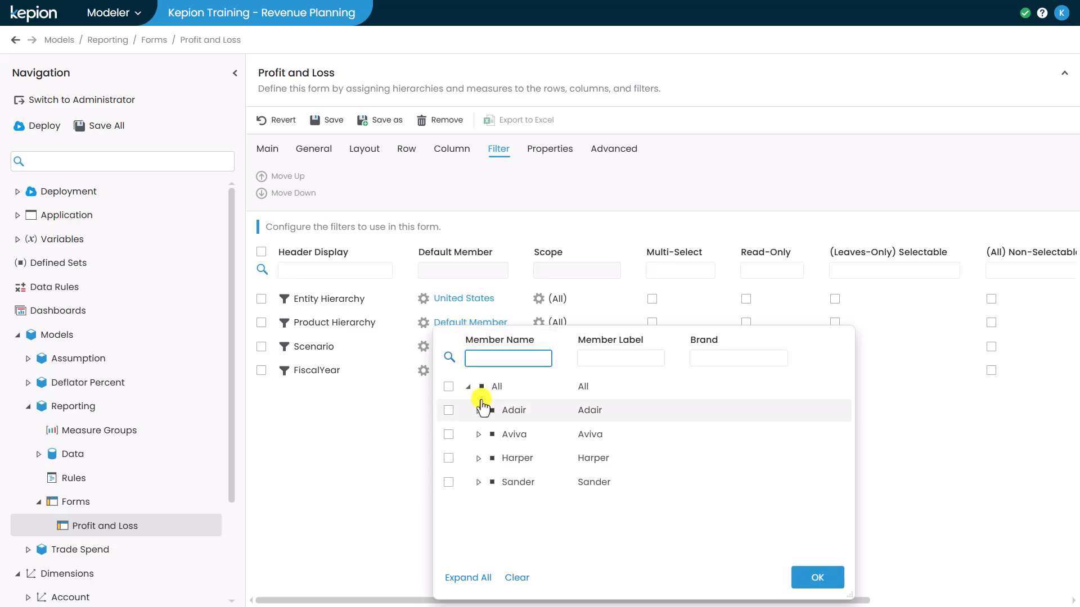
left_click(506, 410)
left_click(803, 580)
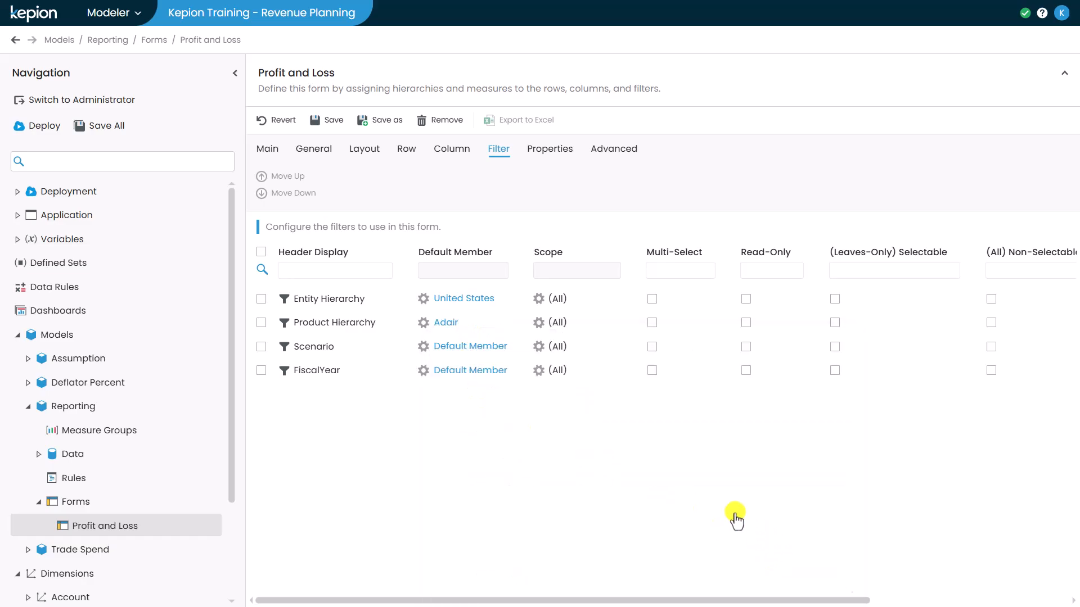
Default the Scenario filter to Plan and the FiscalYear filter to FY25
left_click(467, 347)
left_click(513, 436)
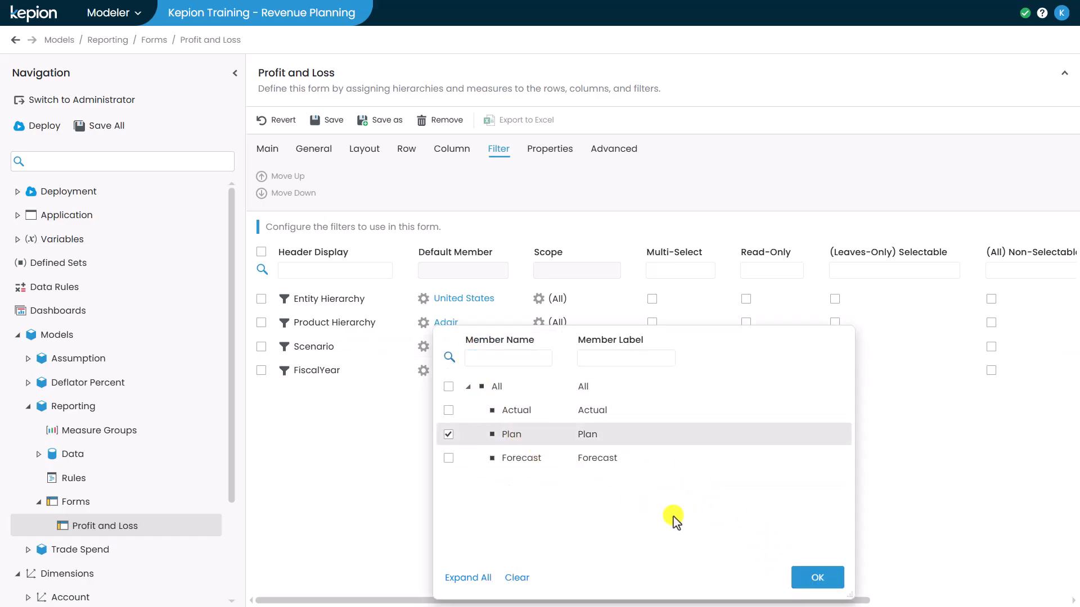
left_click(798, 575)
left_click(486, 371)
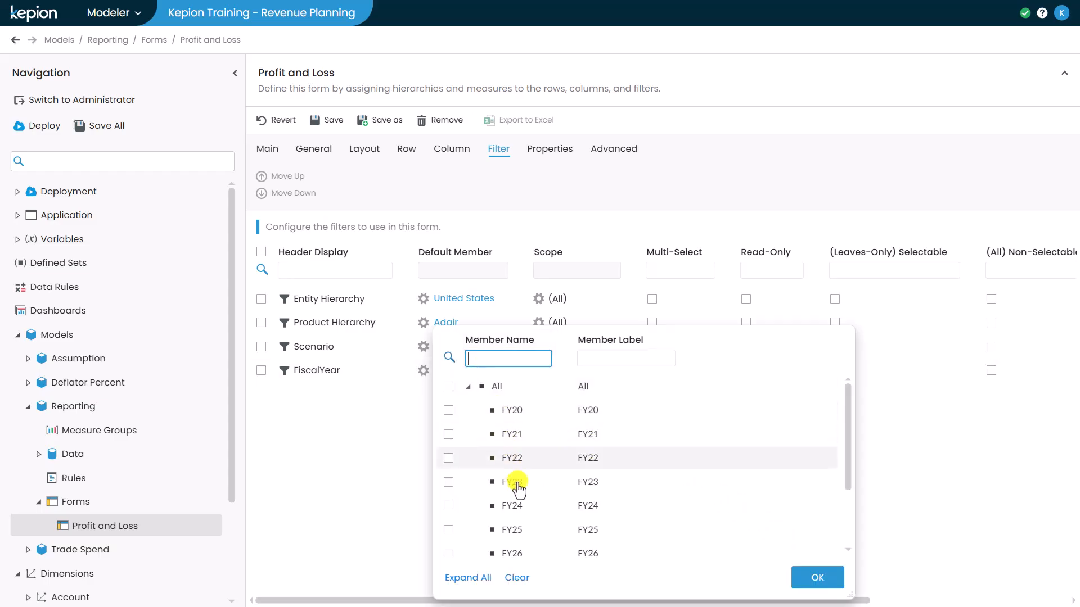
left_click(523, 530)
left_click(803, 579)
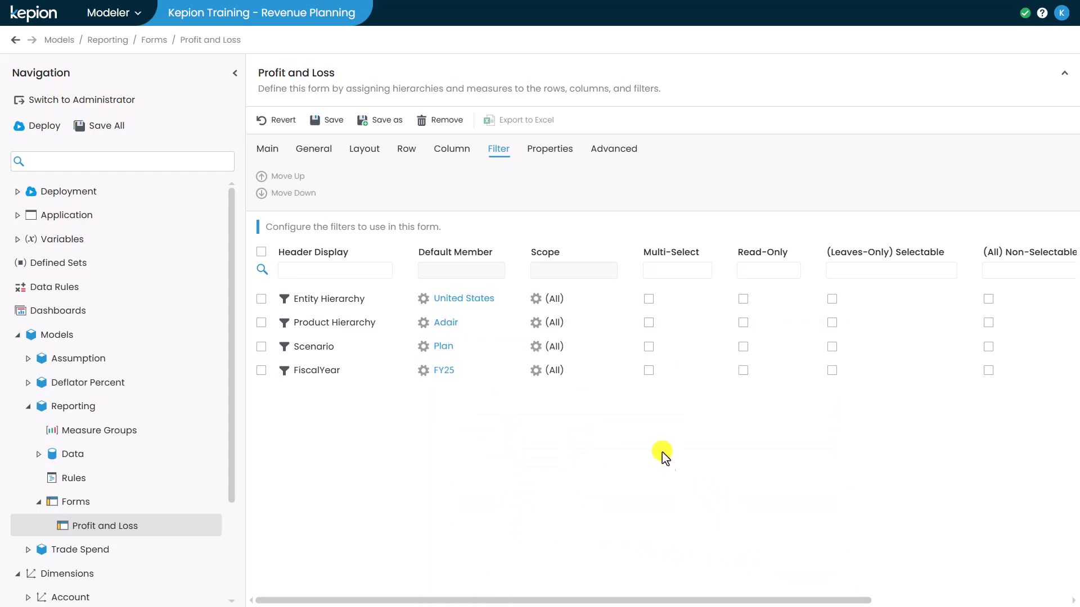
left_click(270, 149)
Reload with the new filter defaults and add the All total column after the FY25 months
left_click(262, 186)
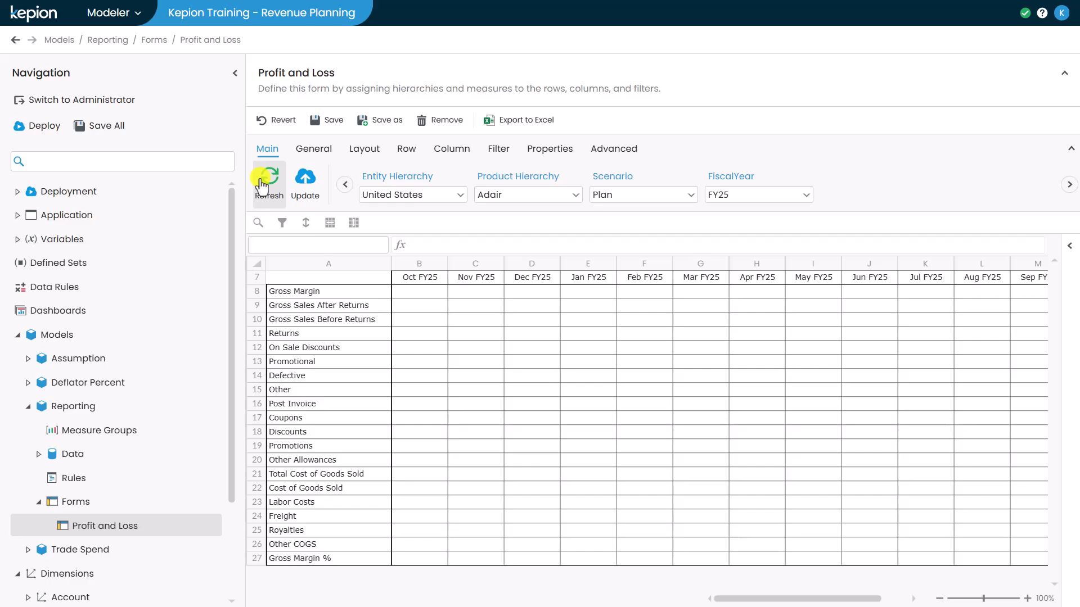
left_click(442, 149)
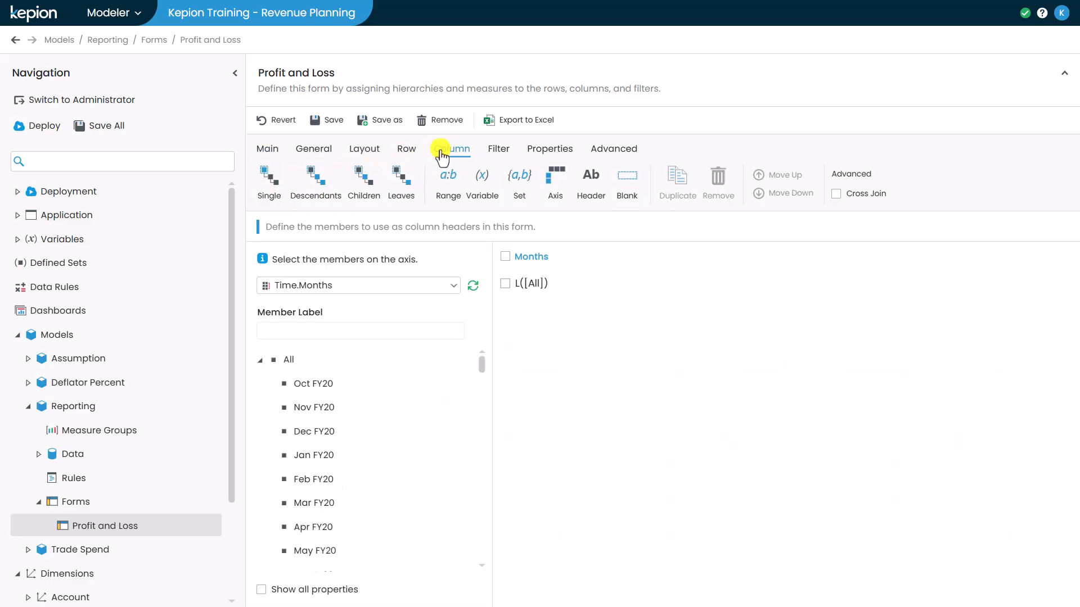
double_click(302, 365)
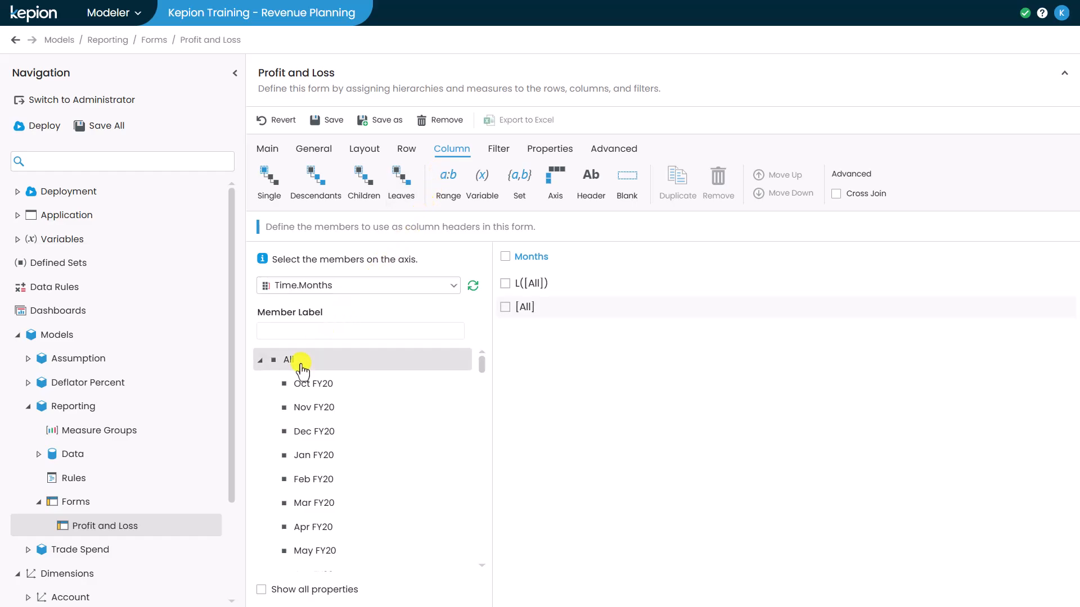
left_click(268, 151)
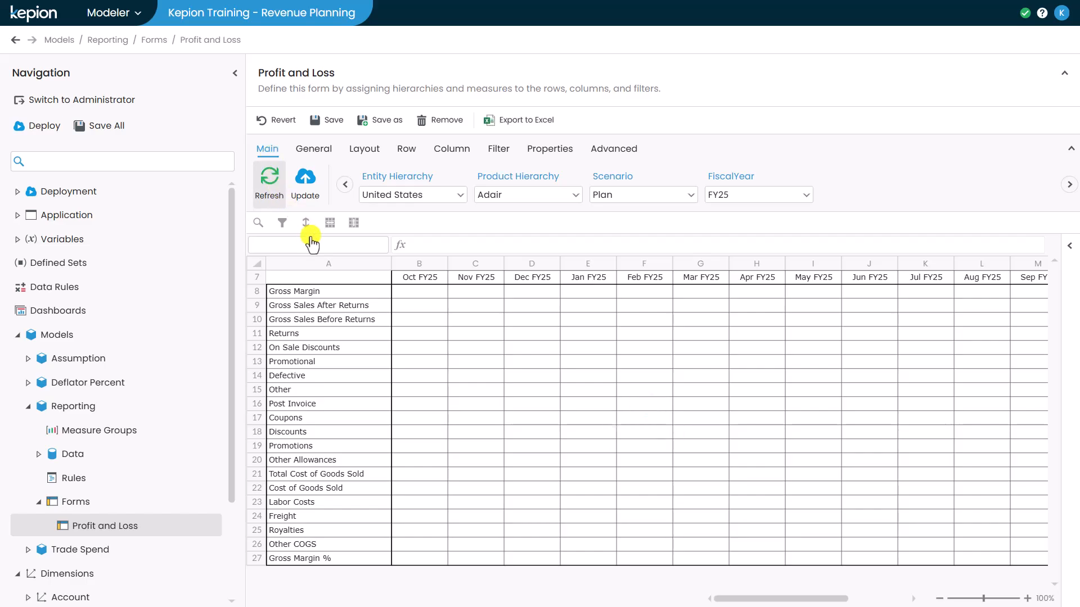
left_click_drag(796, 599, 818, 600)
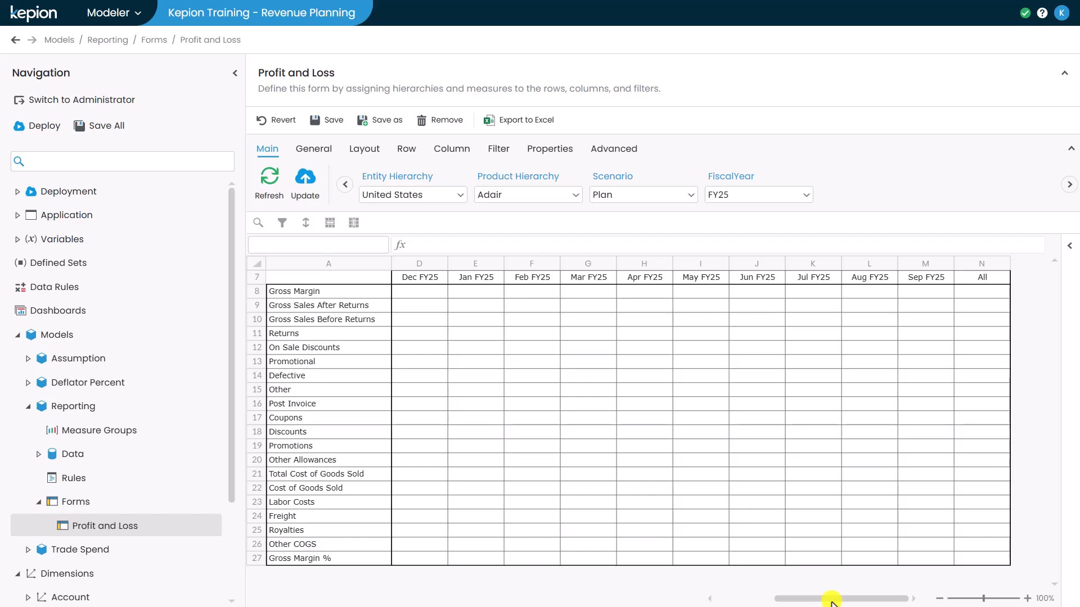
left_click(536, 157)
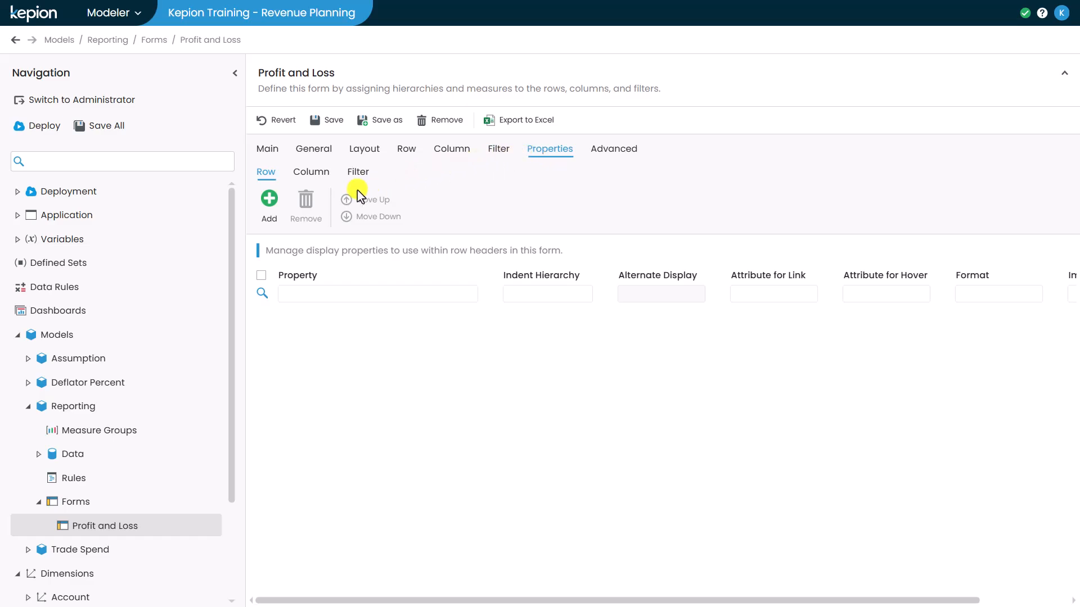
Display rows by [Account].[Account].[MemberName] with Indent Hierarchy on, and refresh the preview
left_click(275, 220)
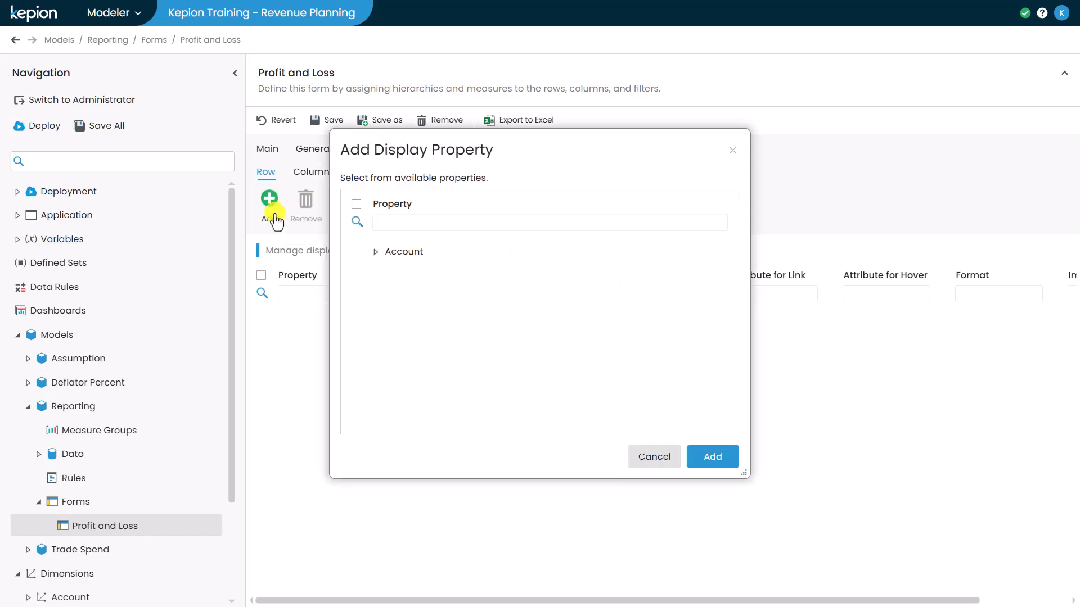
left_click(374, 252)
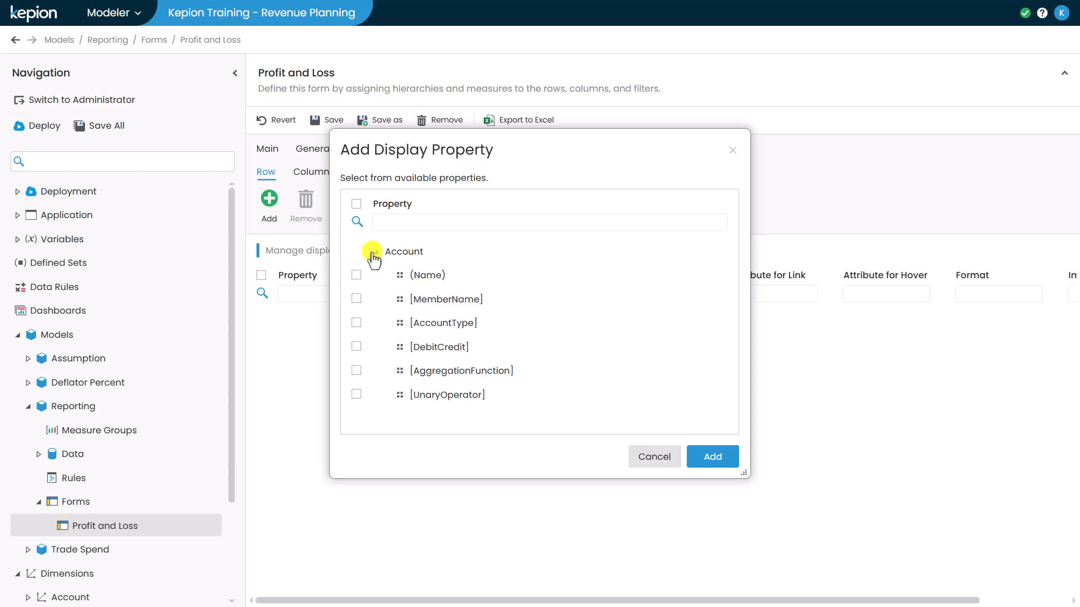
left_click(419, 304)
left_click(697, 456)
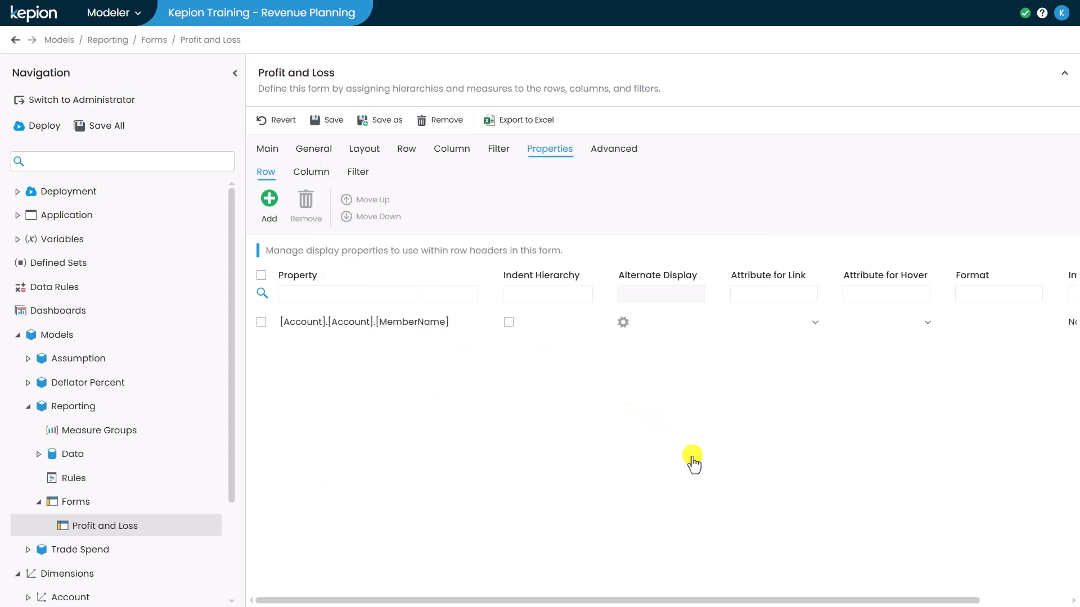
left_click(510, 323)
left_click(268, 149)
left_click(270, 179)
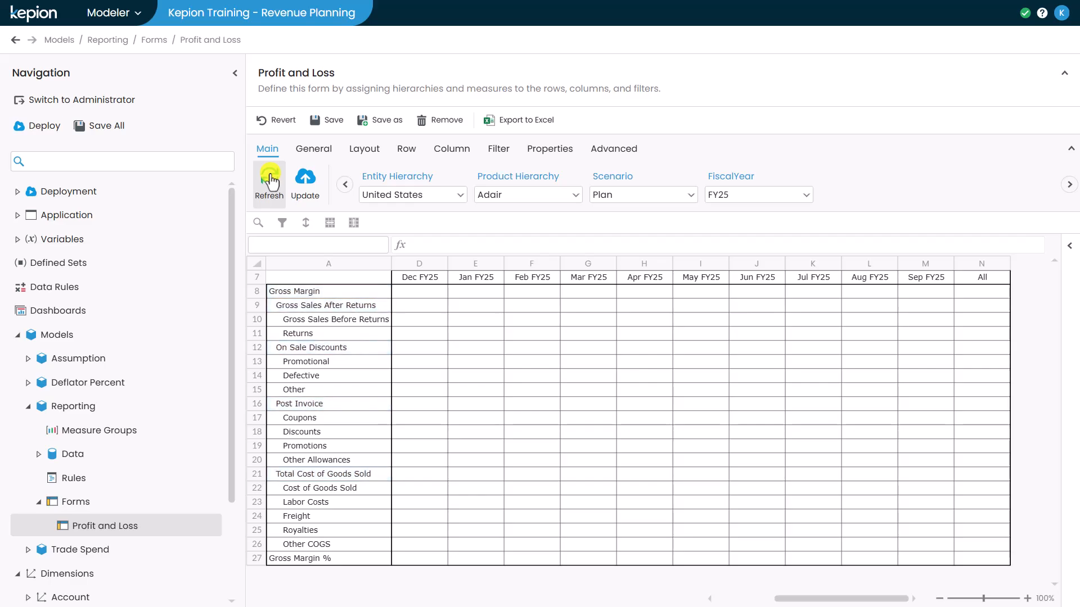
Tick Reverse for the Account rows and refresh so Gross Margin follows its detail accounts
left_click(356, 158)
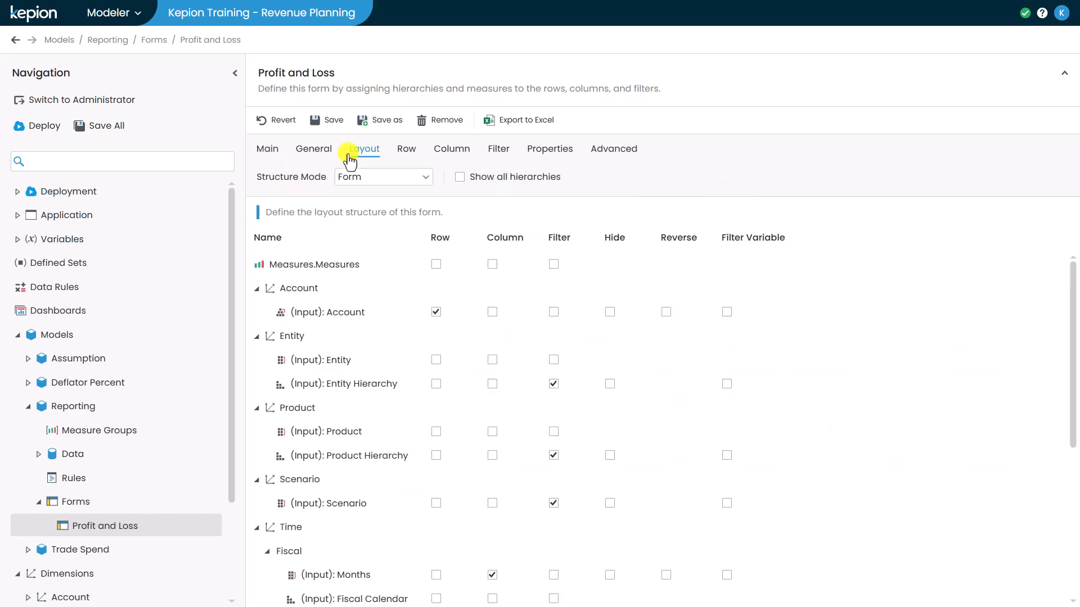
left_click(664, 313)
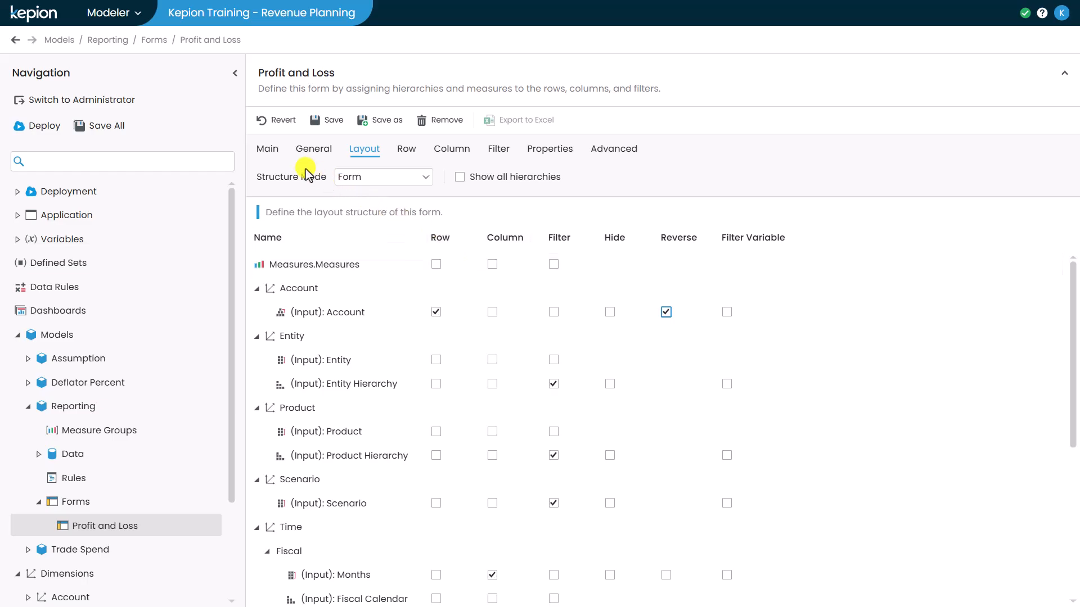
left_click(279, 156)
left_click(271, 176)
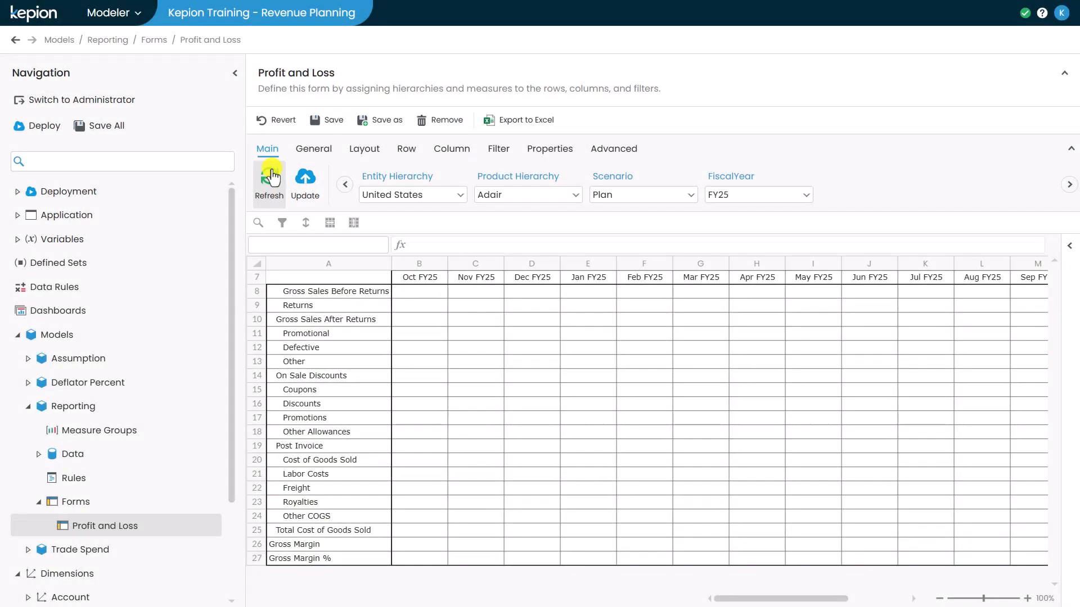
left_click(271, 176)
Make header row 7 taller with a blue fill and white text
left_click(313, 149)
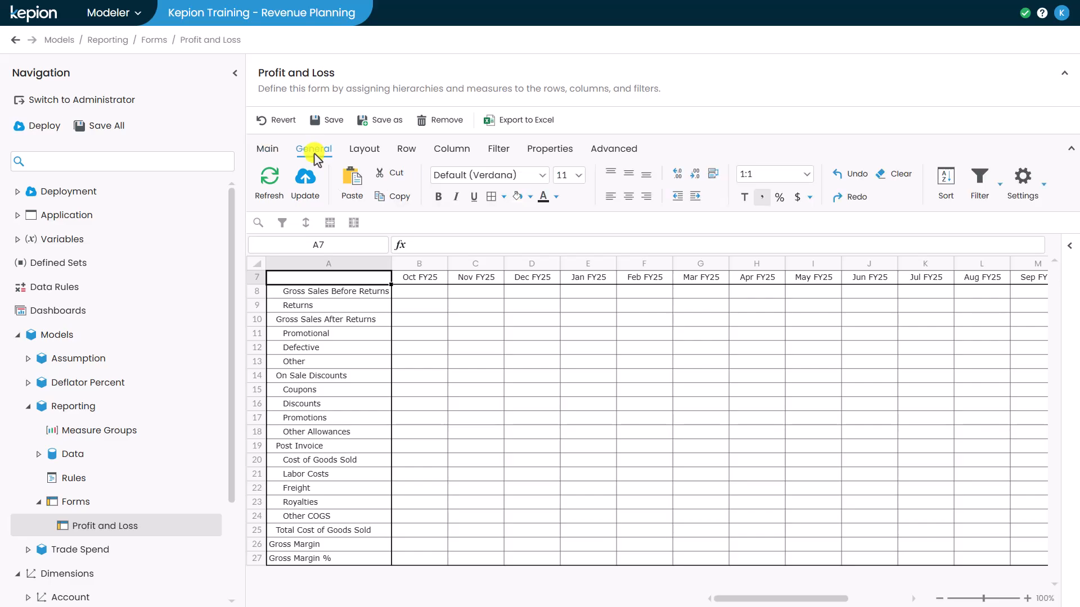
left_click(257, 278)
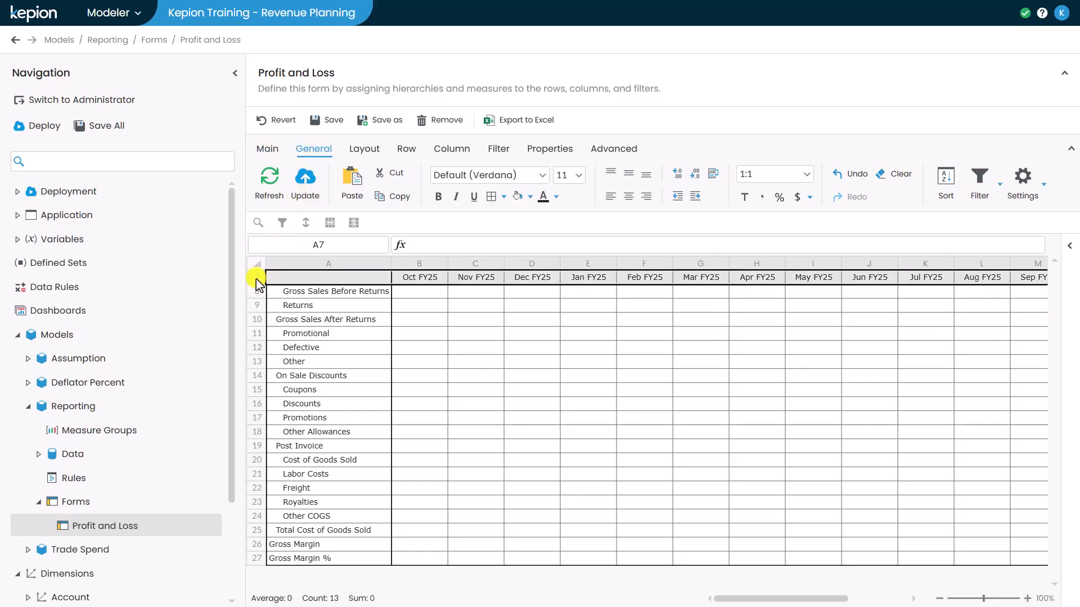
left_click_drag(258, 285, 257, 289)
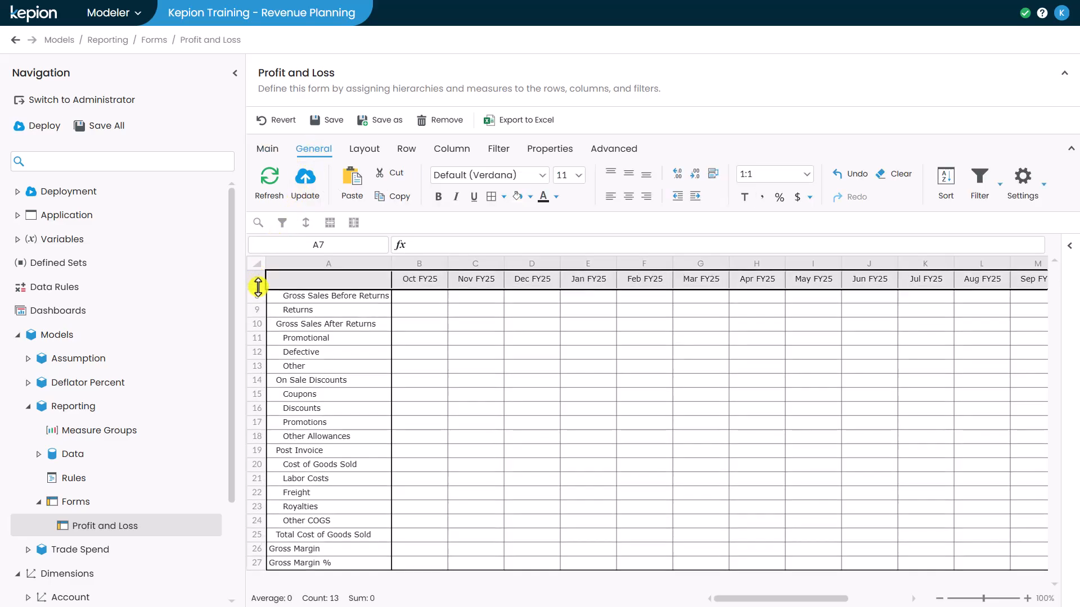
left_click(530, 197)
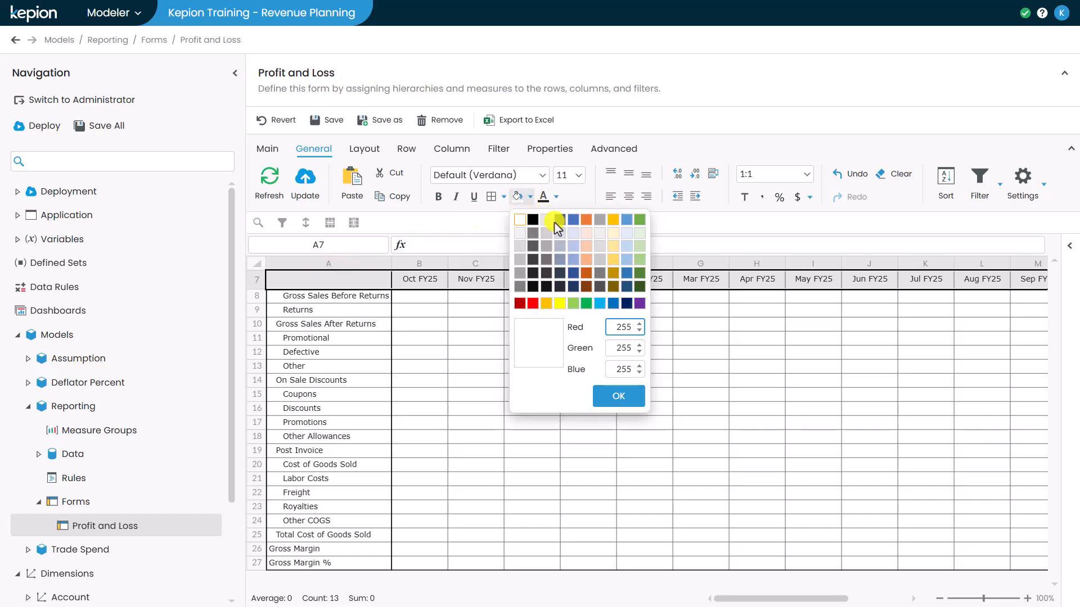
left_click(613, 303)
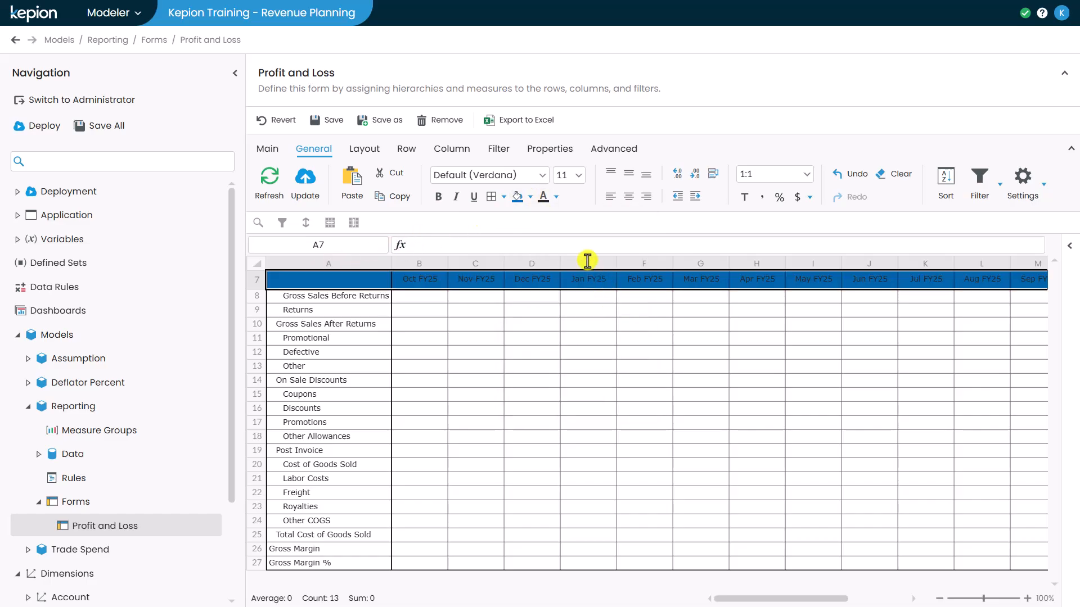
left_click(557, 200)
left_click(553, 213)
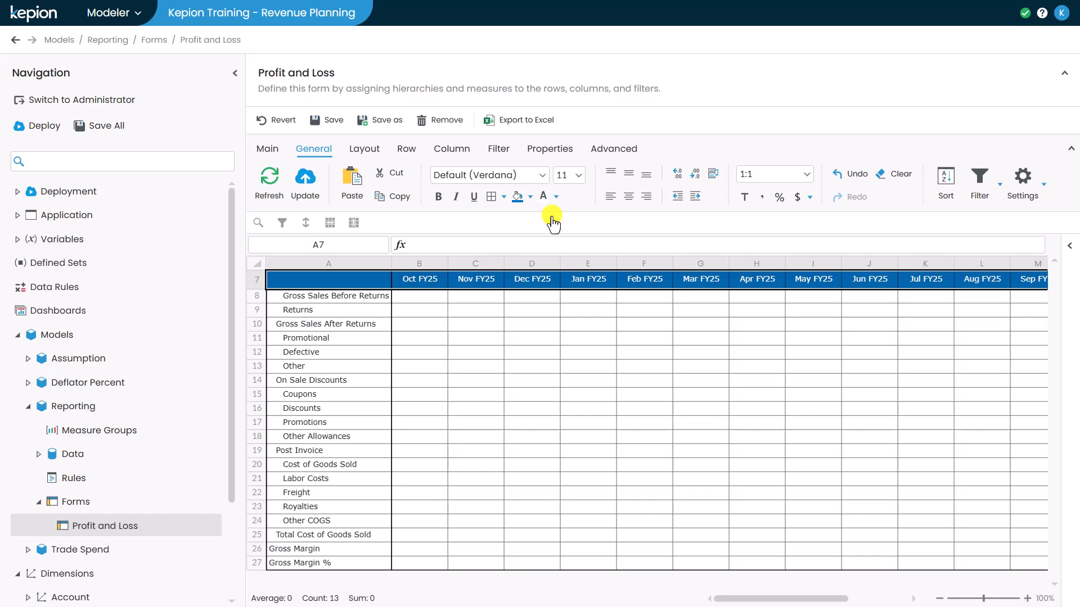
Turn on Bold parent members on row so parent accounts appear bold
left_click(1031, 204)
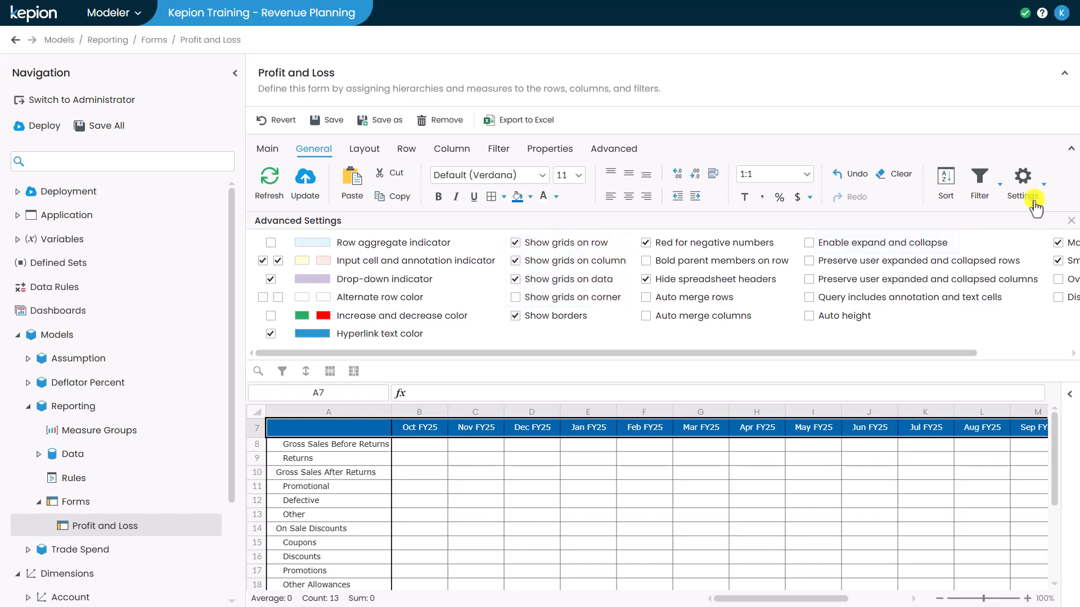
left_click(646, 261)
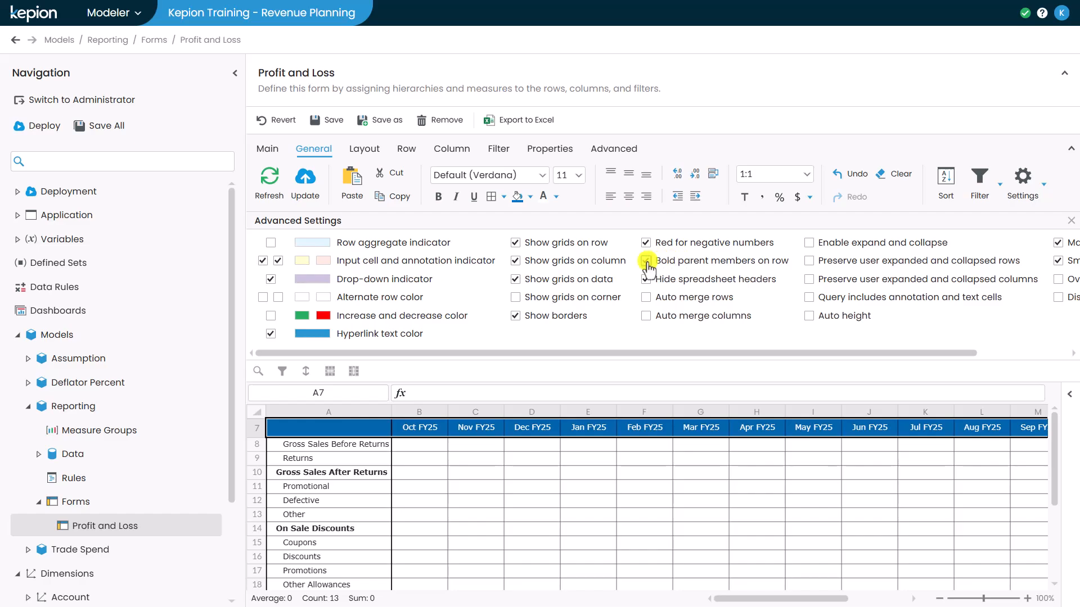
left_click(1064, 218)
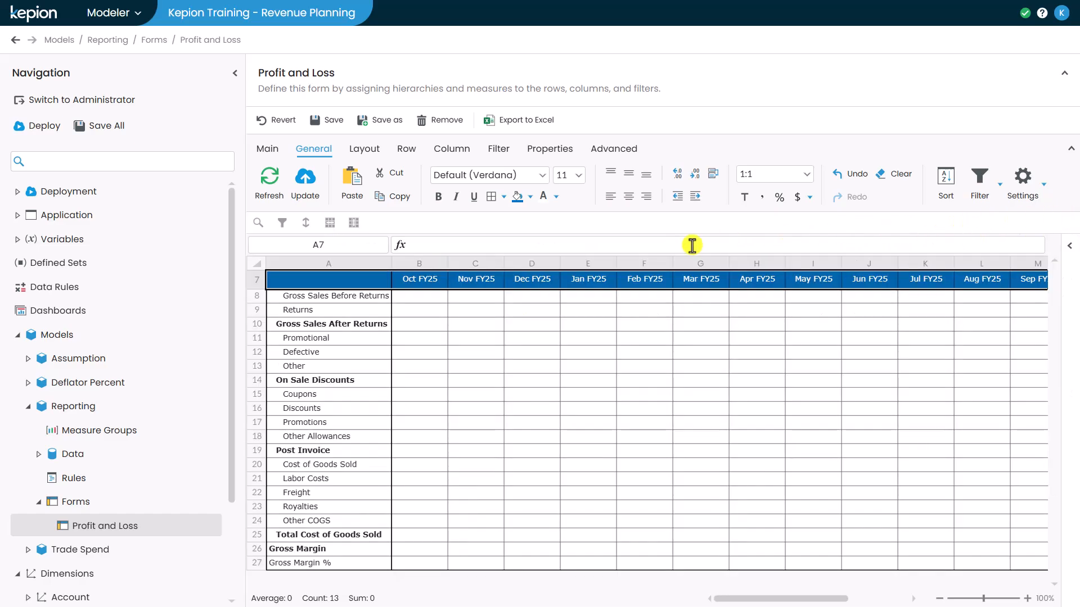
left_click(353, 277)
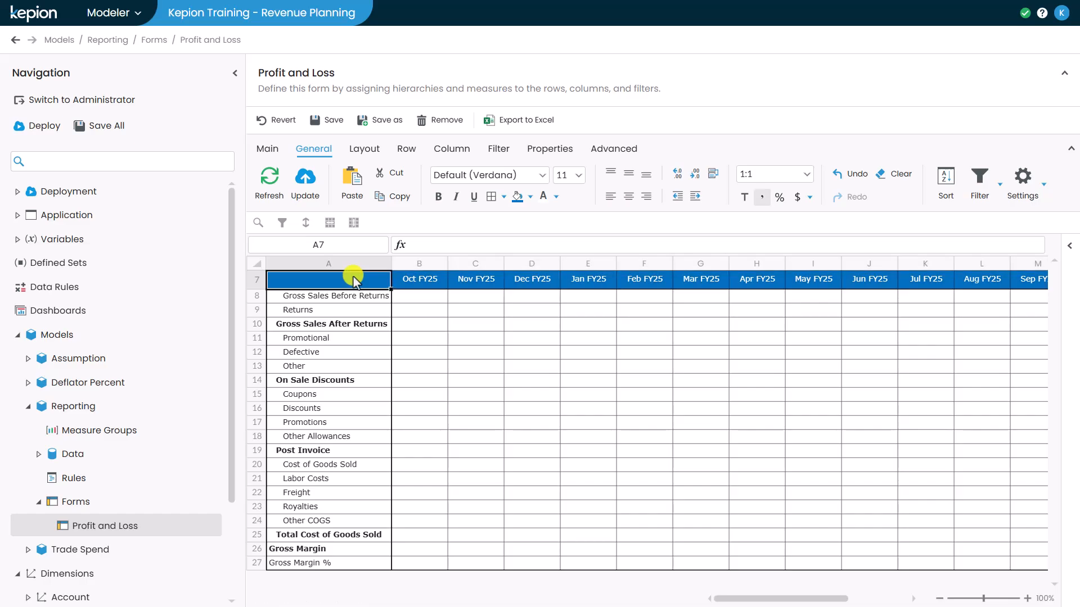